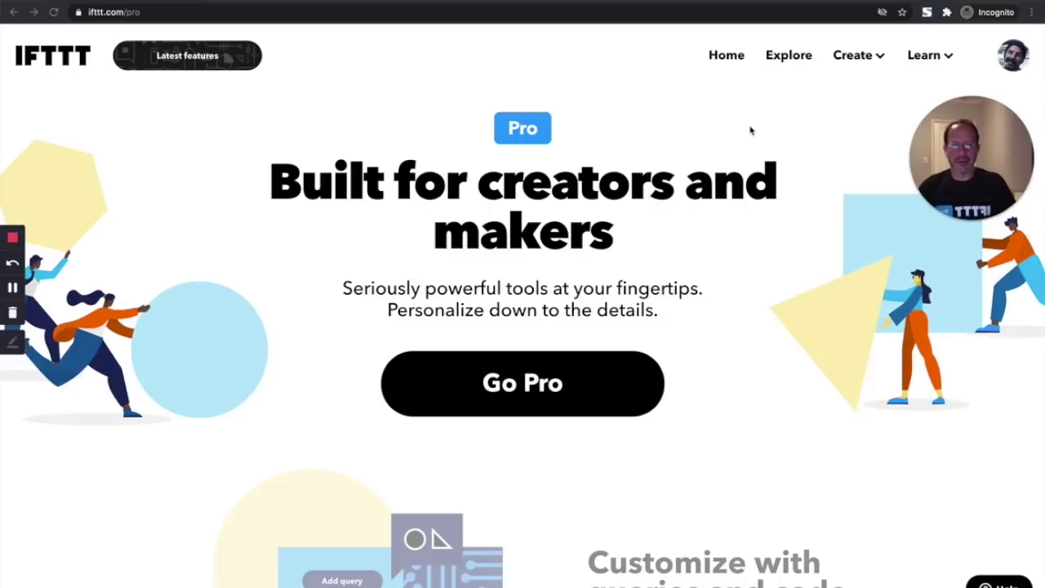
Go to My Applets and filter the list to 'Created by me (44)'
click(727, 57)
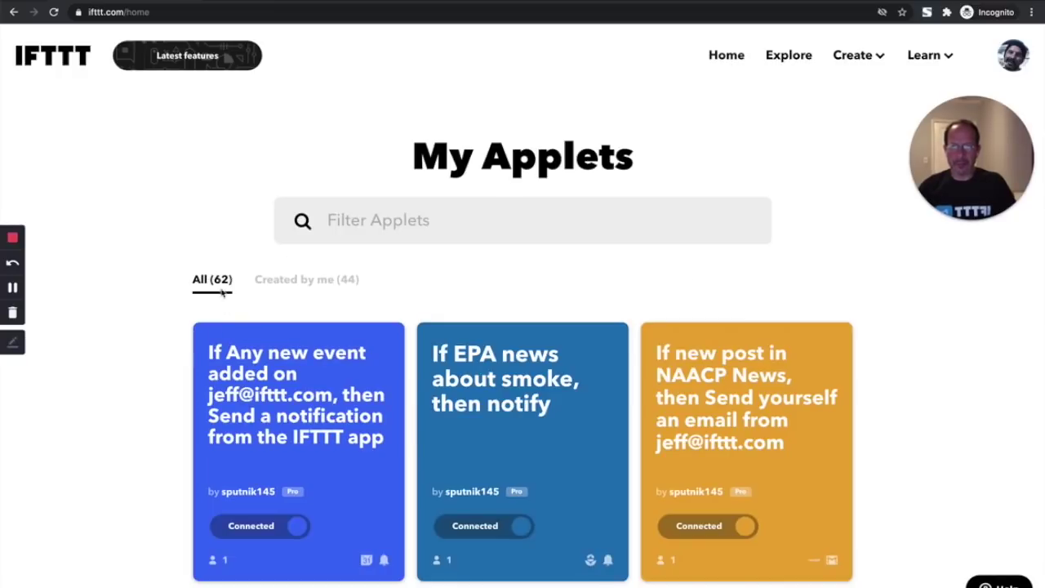
scroll(391, 460, down, 1)
scroll(390, 460, down, 10)
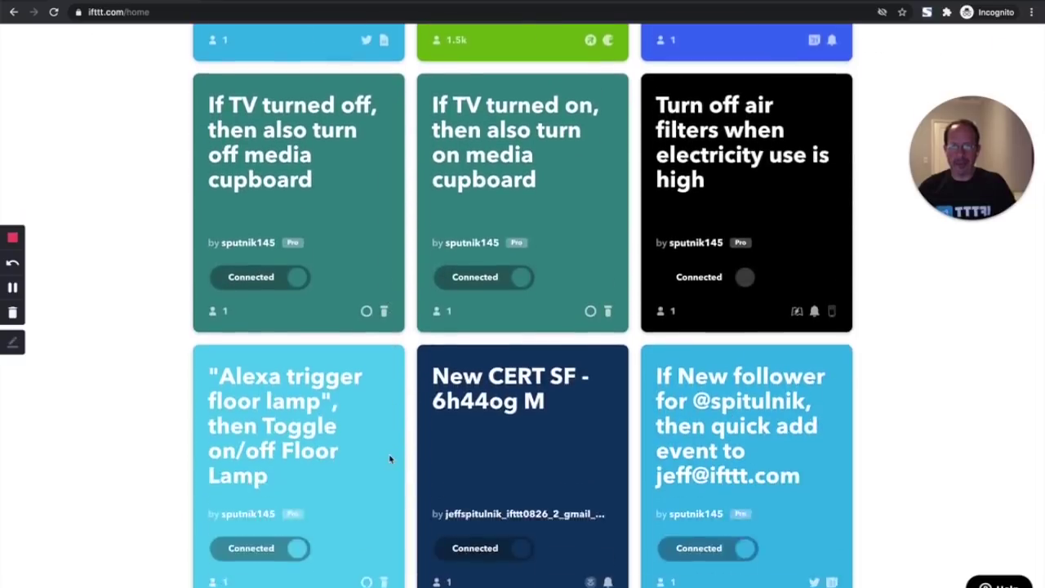
scroll(390, 459, up, 12)
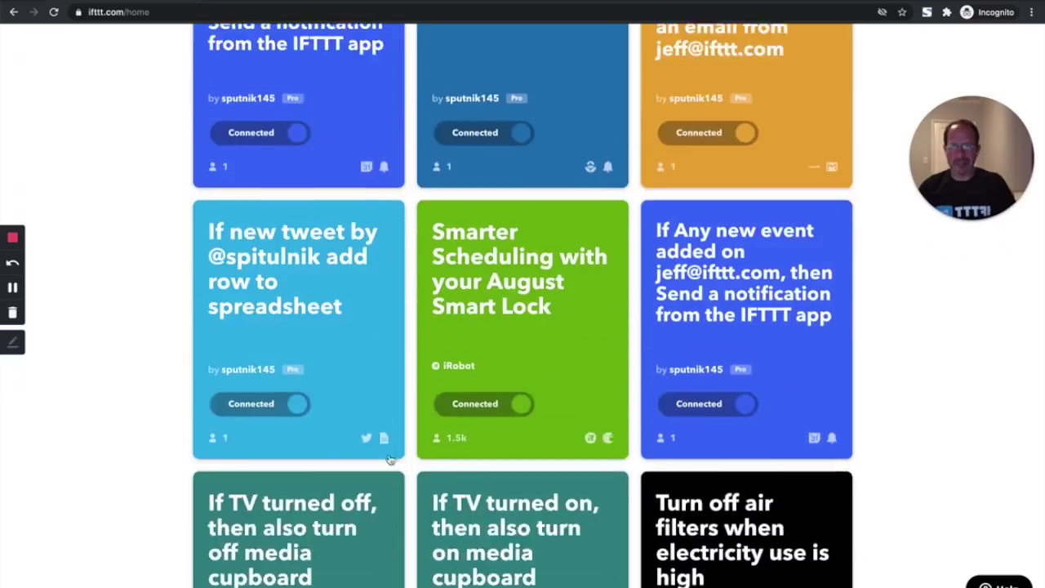
scroll(427, 292, up, 1)
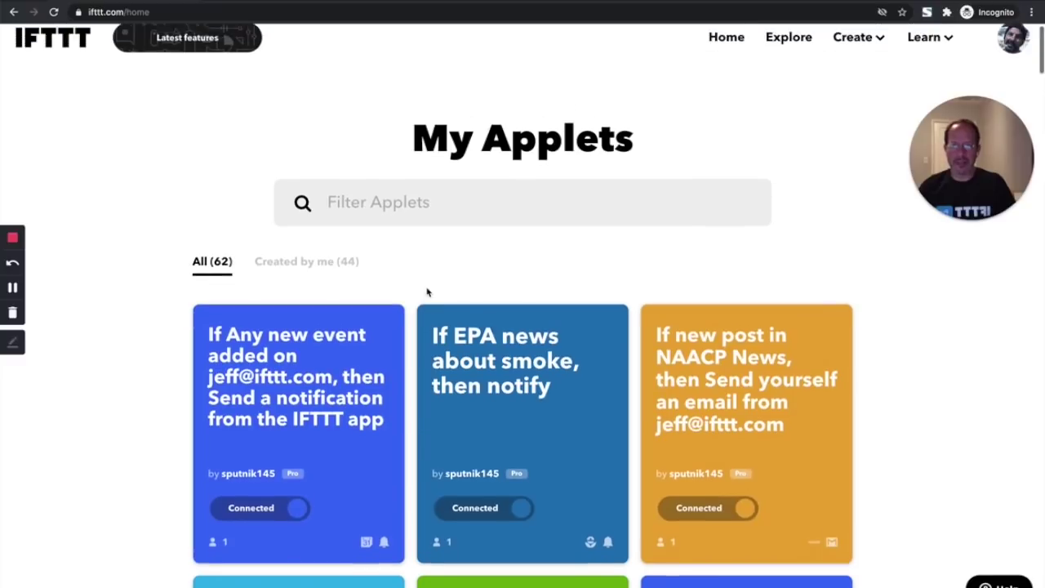
click(322, 283)
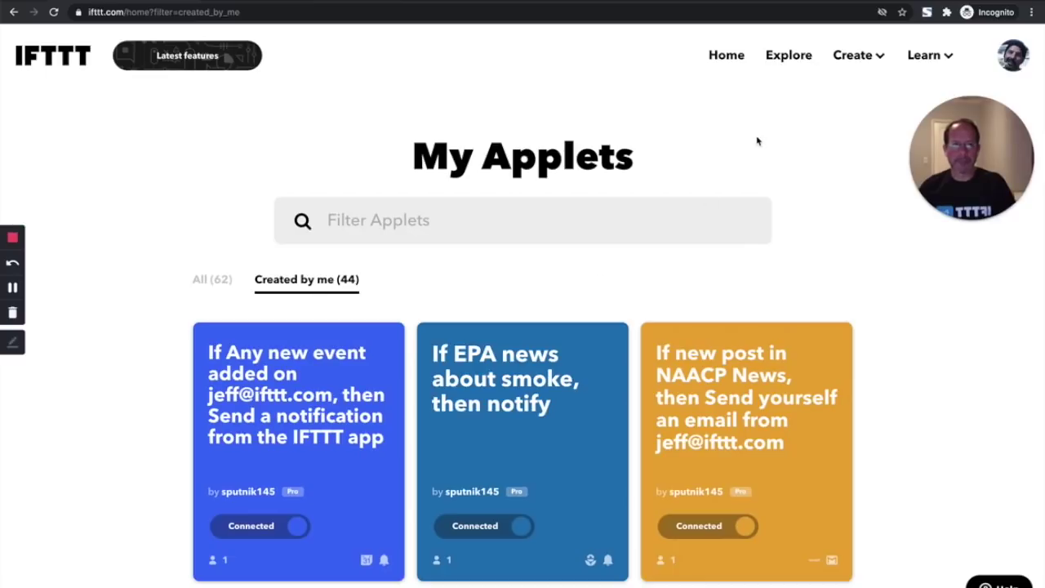
click(879, 61)
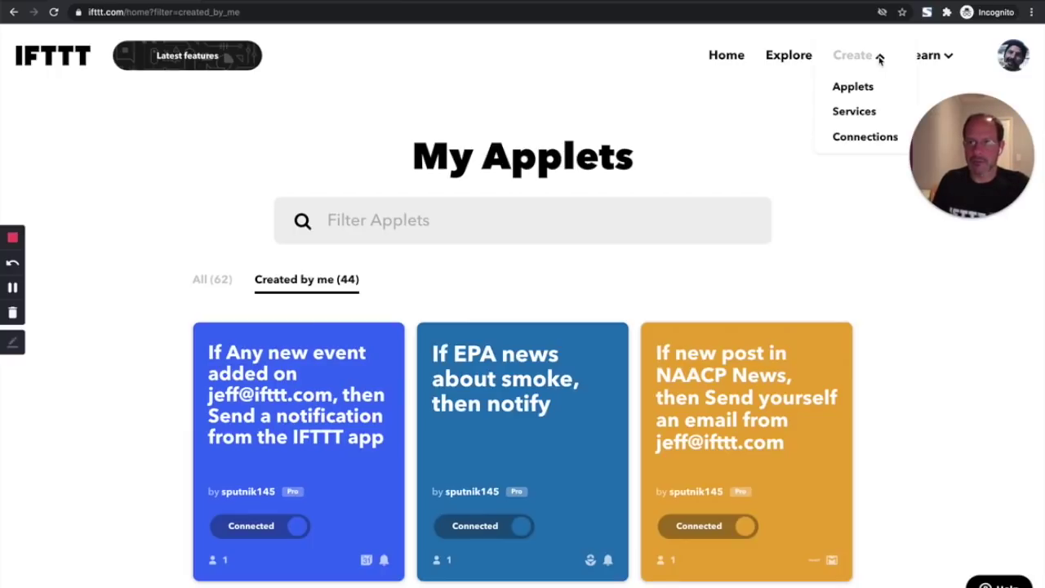
Choose Applets from the Create menu to start a new applet
click(849, 87)
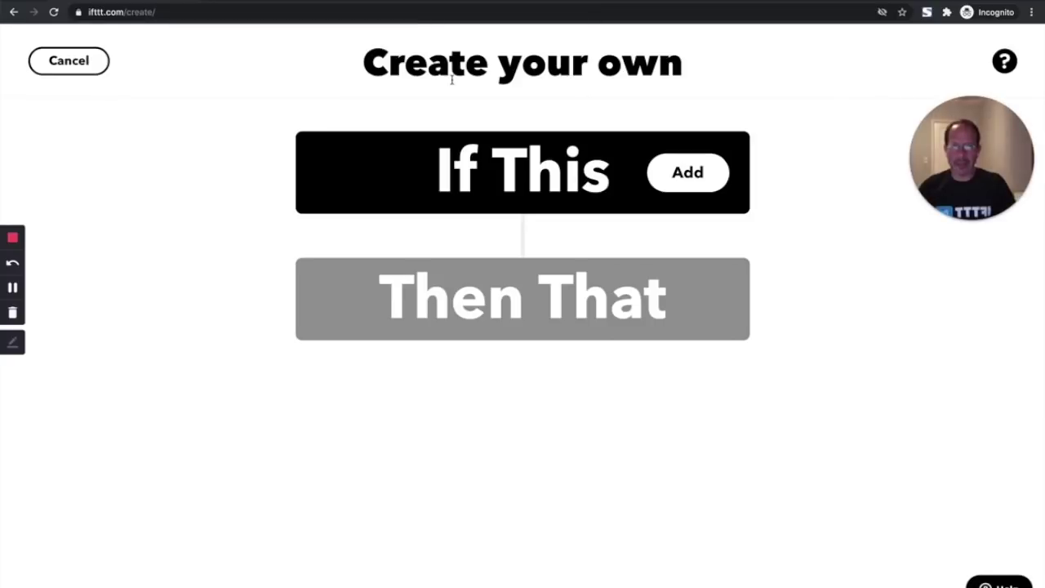
Set the If trigger to August's Lock unlocked for the existing lock
click(690, 173)
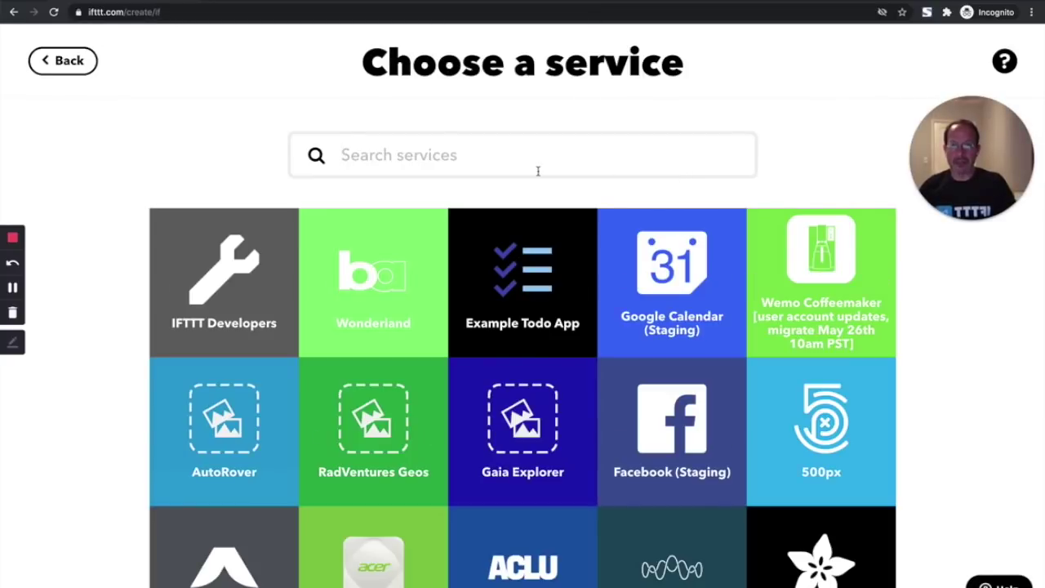
text(au)
click(365, 286)
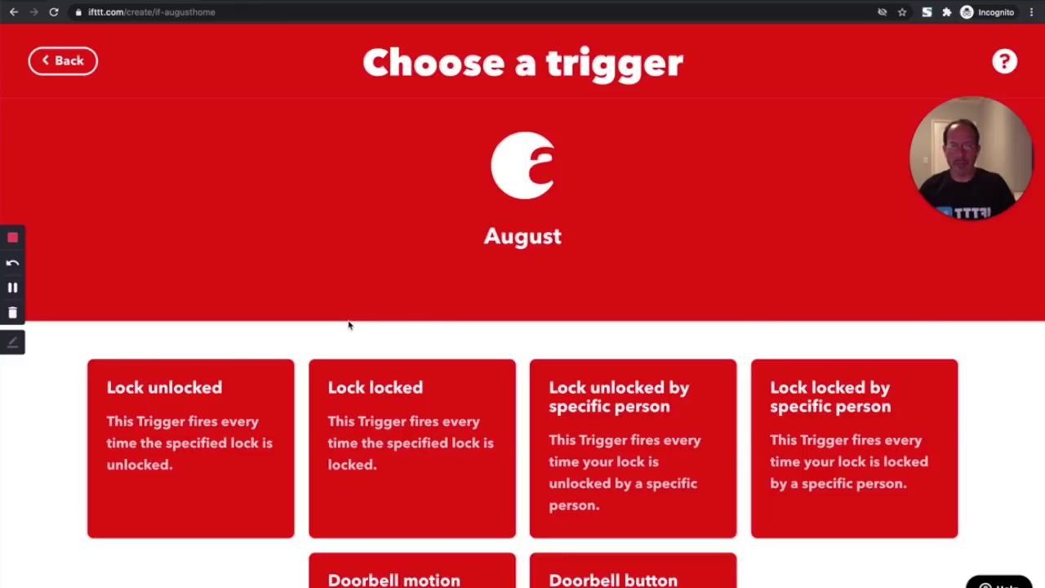
scroll(297, 348, down, 1)
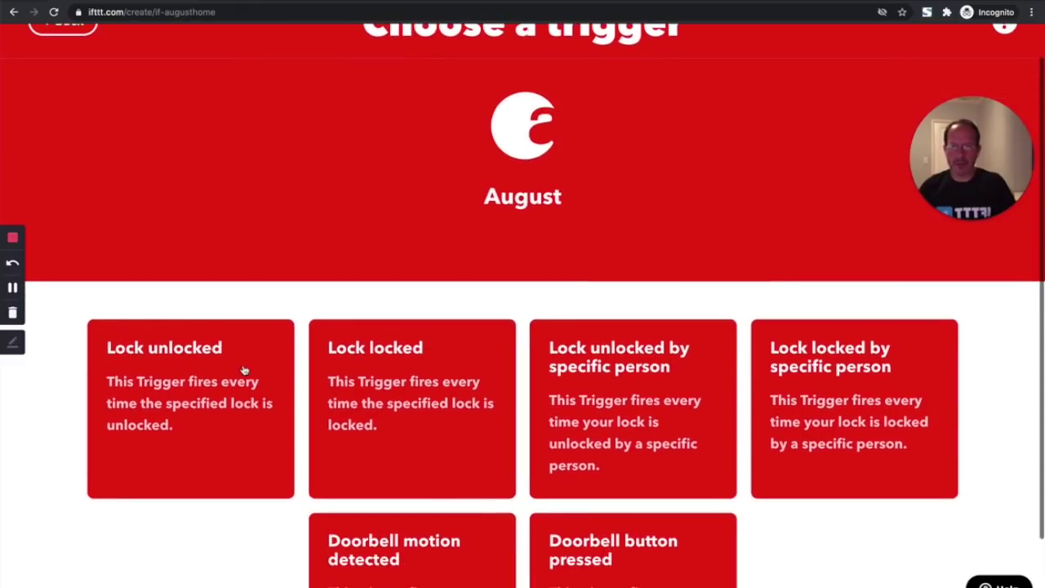
click(233, 380)
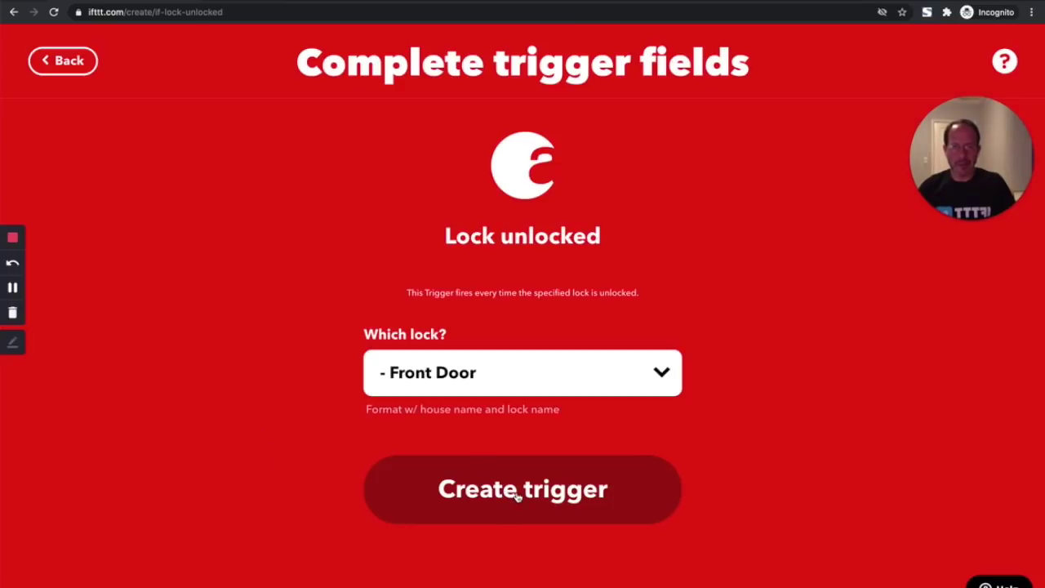
click(517, 494)
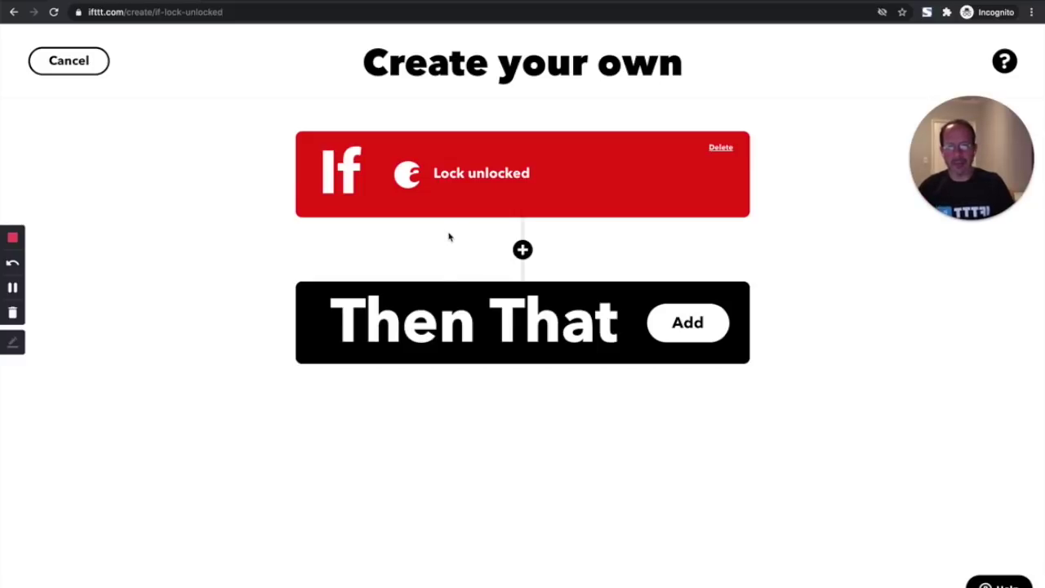
click(521, 250)
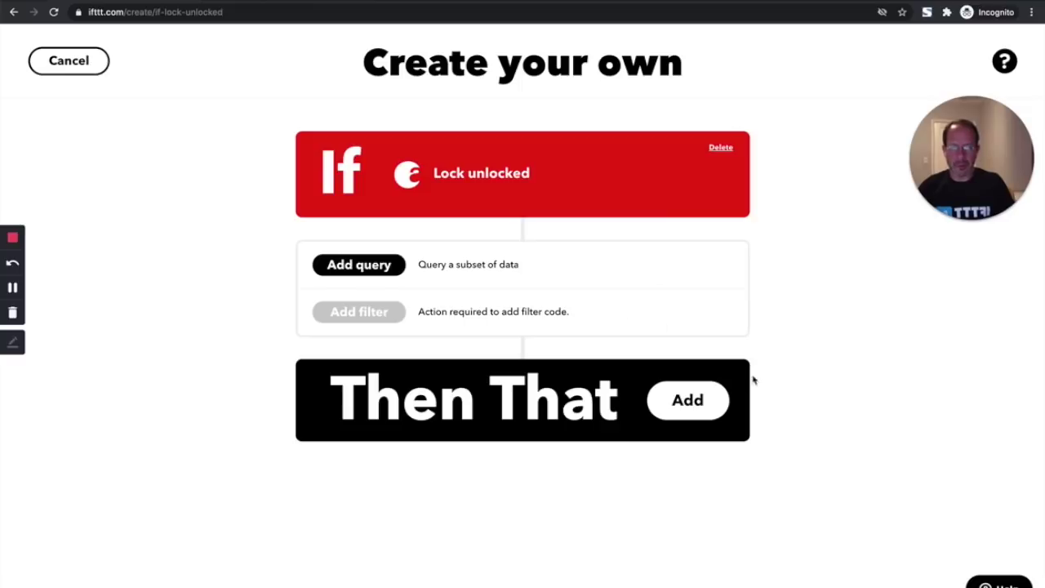
Set the Then action to Yeelight Set scene with the Arrive Home scene
click(680, 414)
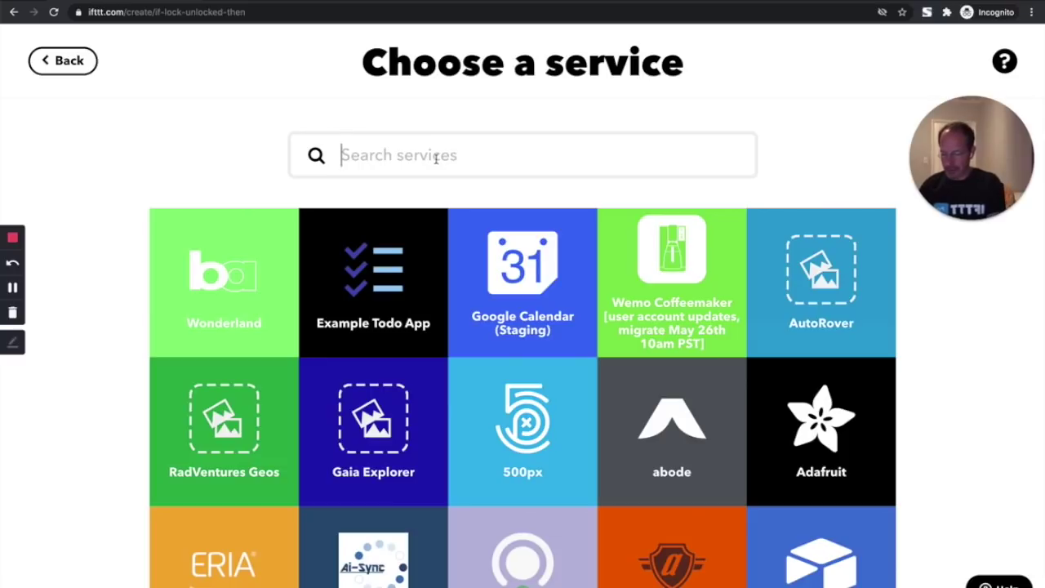
text(ye)
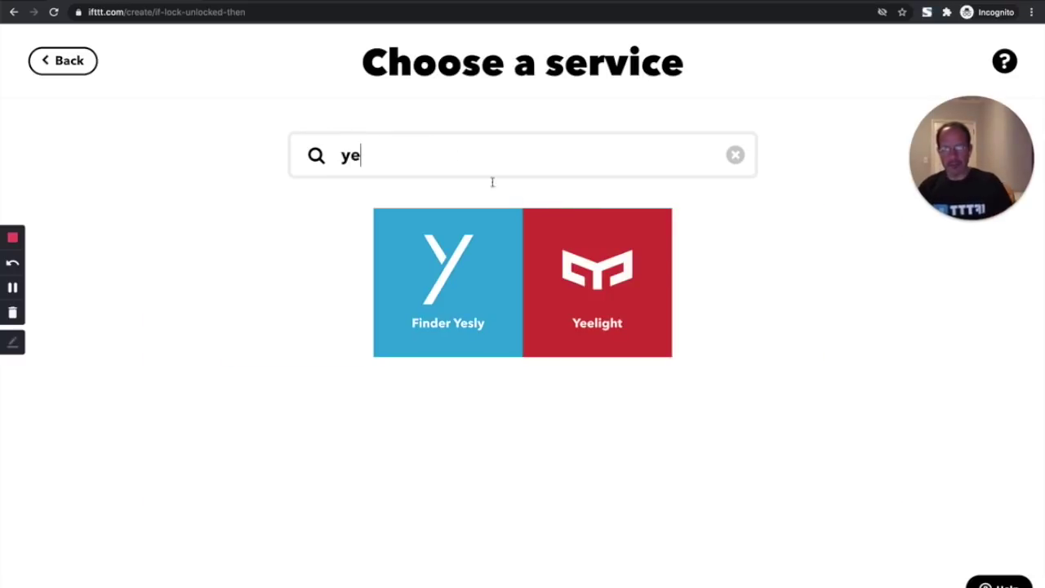
click(590, 287)
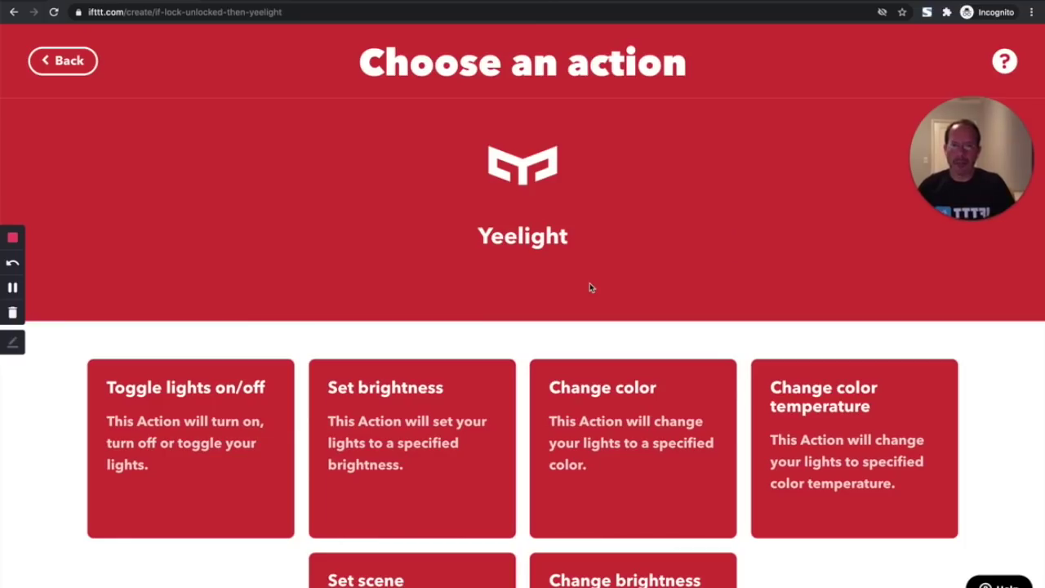
scroll(578, 423, down, 3)
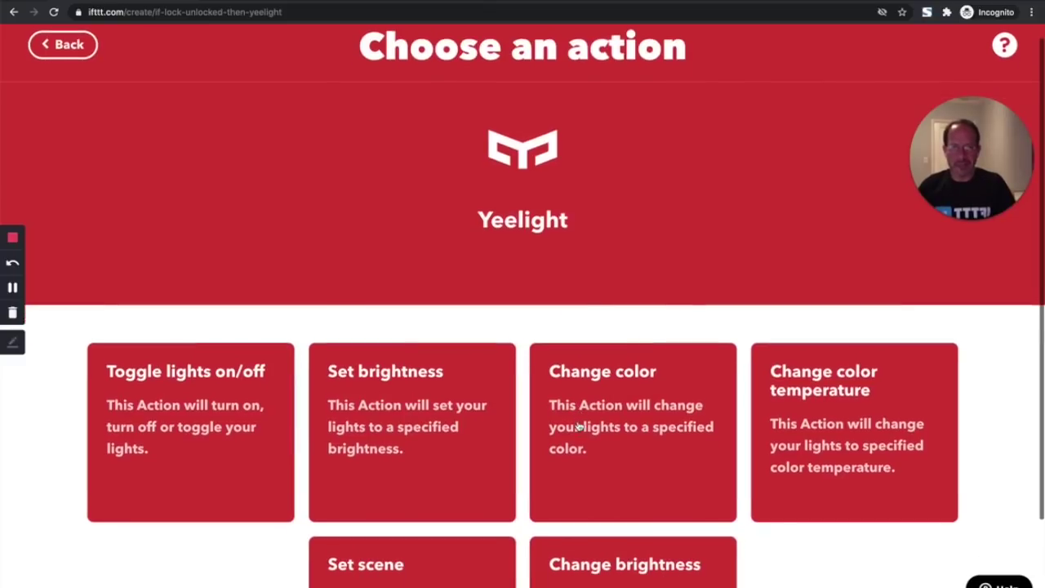
click(444, 474)
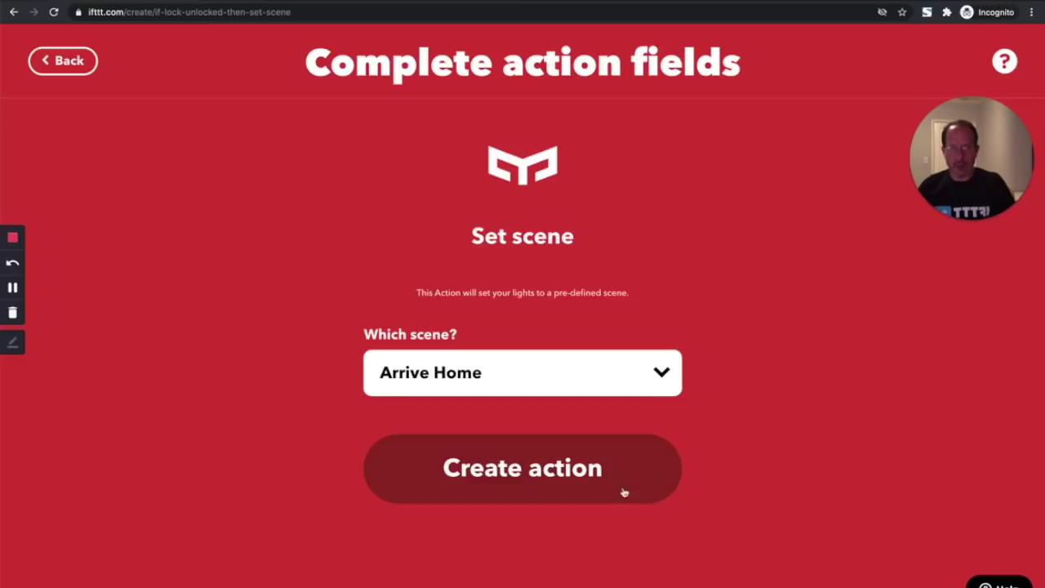
click(506, 471)
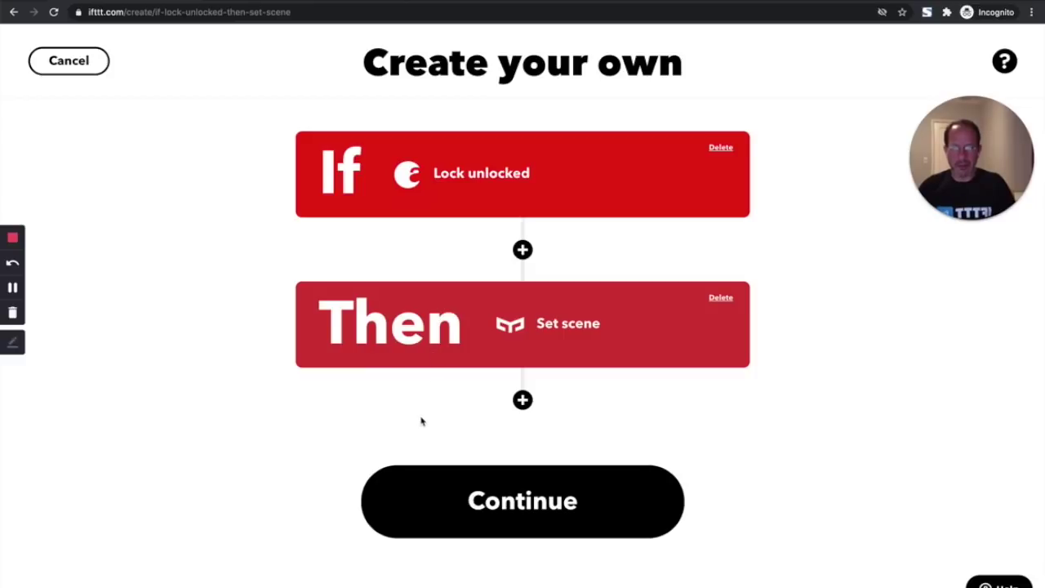
click(523, 251)
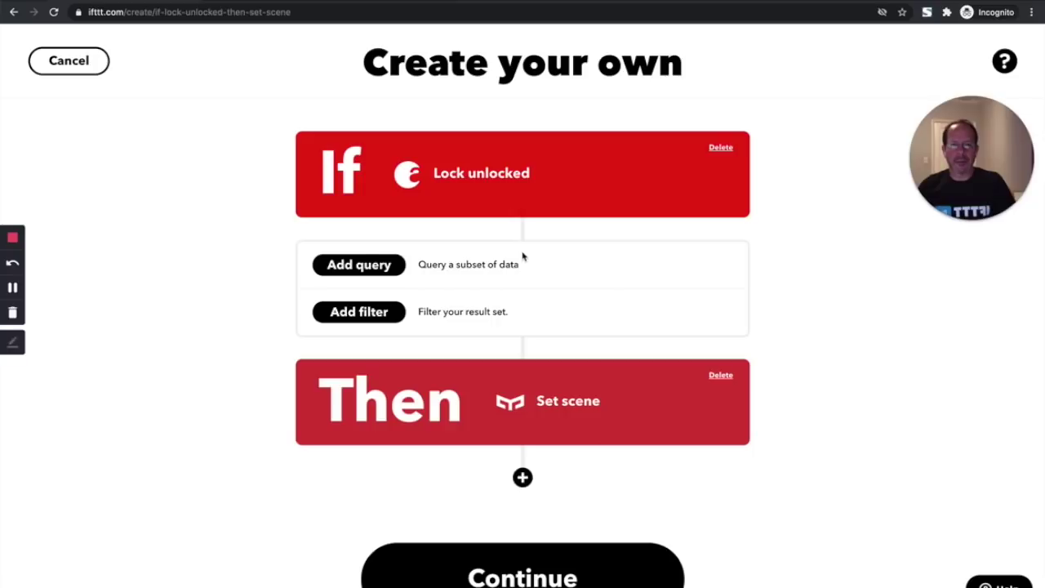
Add a Weather Underground History of Sunsets query for the saved location
click(375, 269)
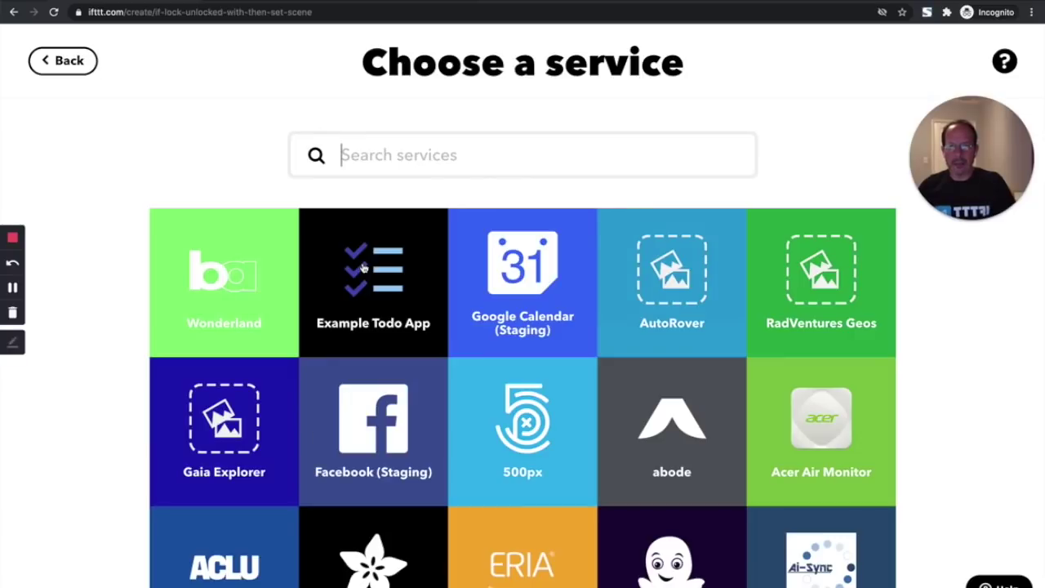
text(wea)
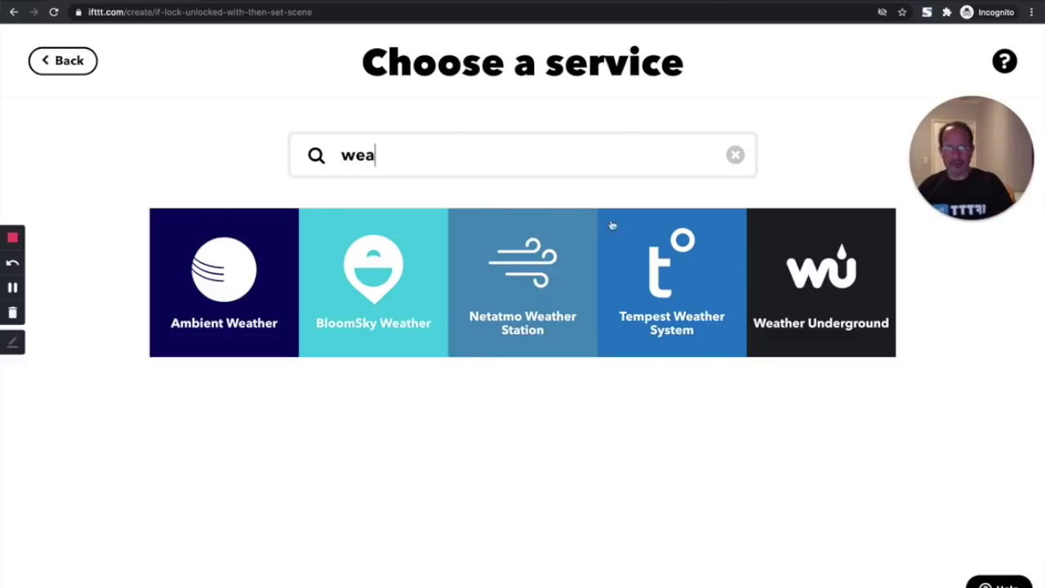
click(822, 296)
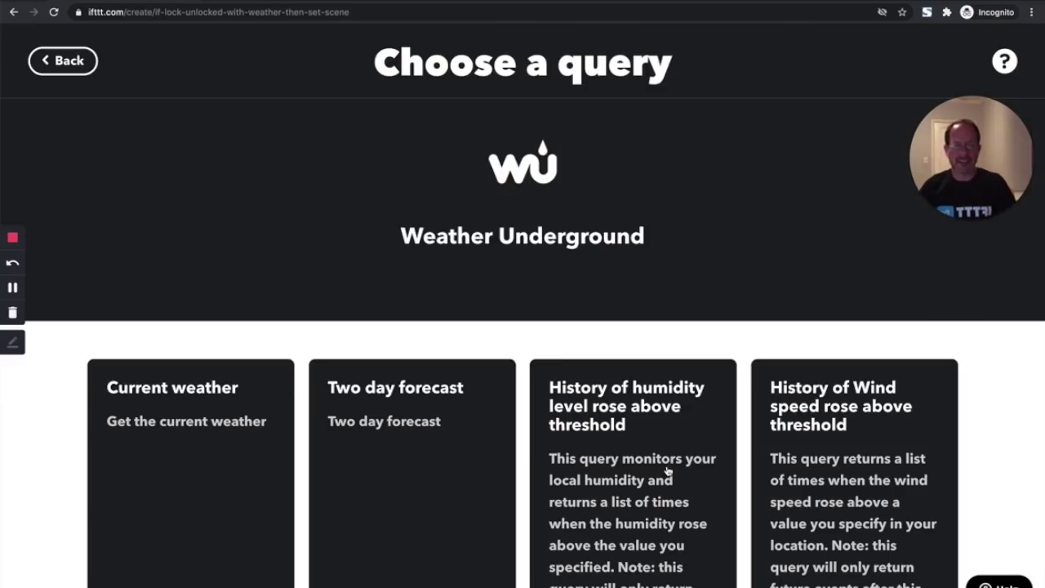
scroll(667, 470, down, 6)
scroll(667, 470, down, 3)
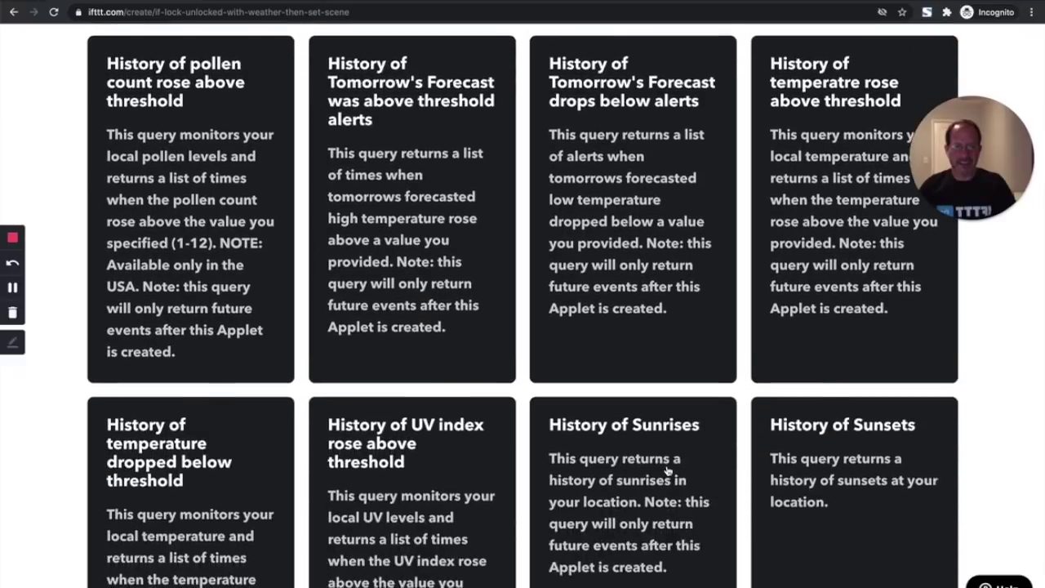
click(819, 471)
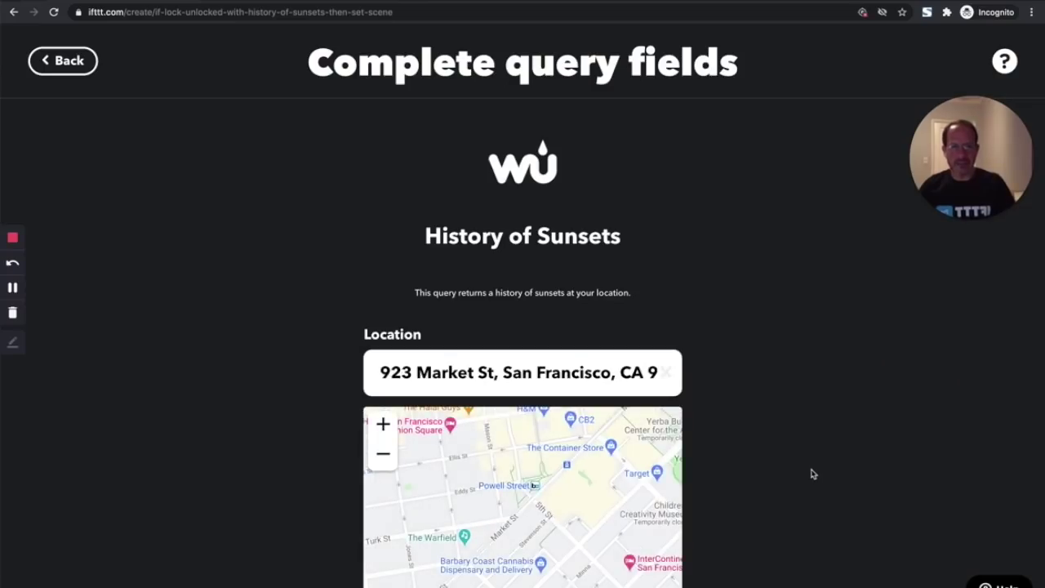
scroll(743, 496, down, 2)
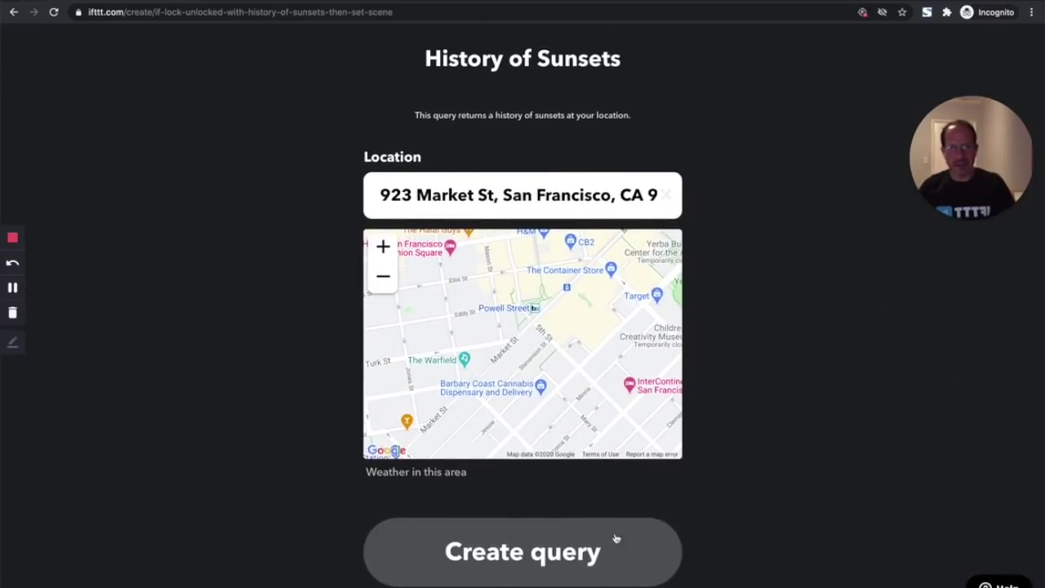
click(538, 556)
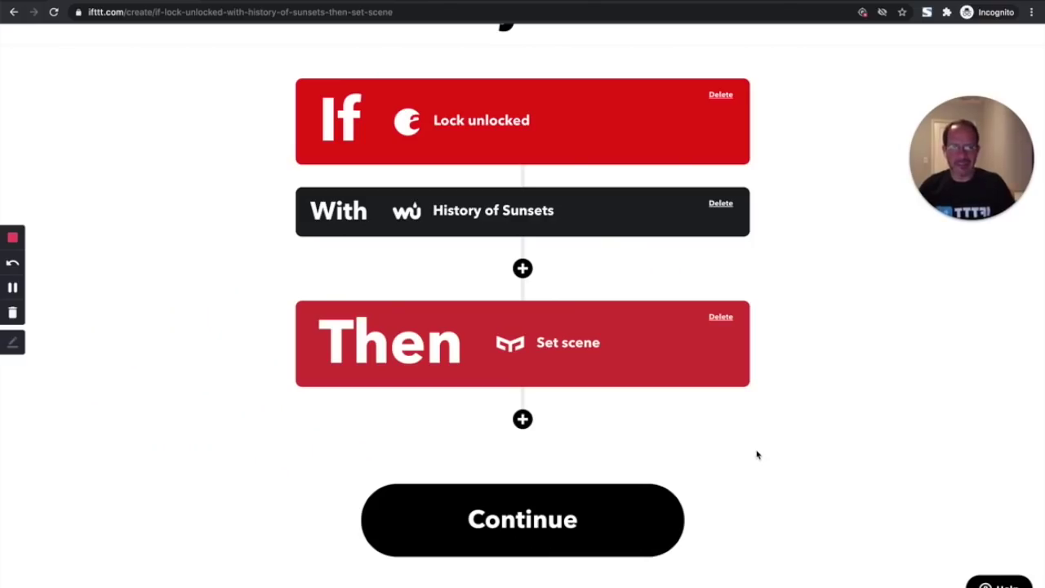
Add pasted JavaScript filter code that skips the scene when unlocked before sunset
click(523, 269)
click(362, 255)
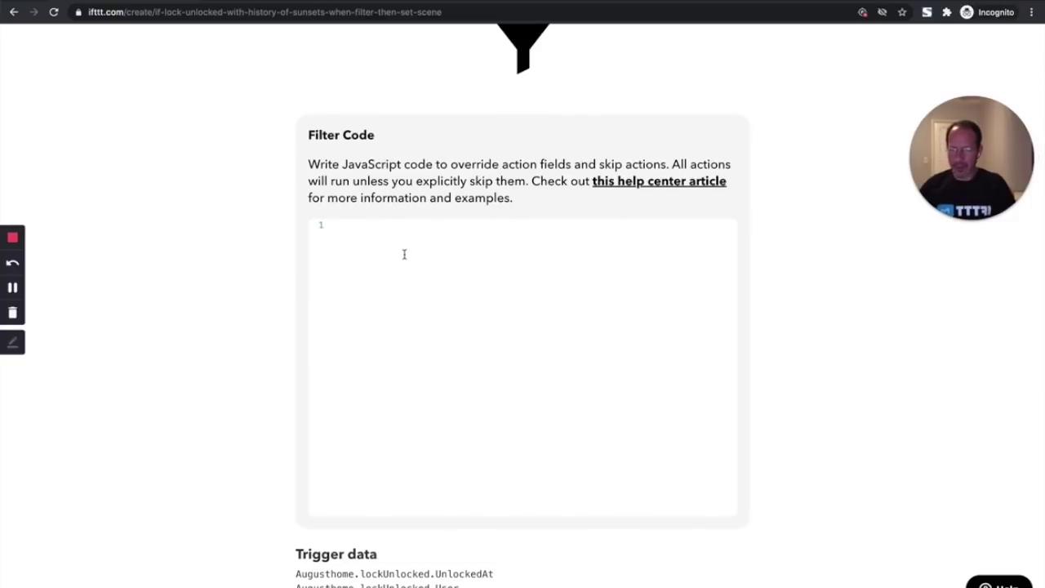
text(var sunsetTime = moment(Weather.historyOfSunsets[0].SunsetAt).hour() var triggerTime = moment(Augusthome.lockUnlocked.UnlockedAt).hour()  if (triggerTime < sunsetTime) {   Yeelight.setScene.skip() })
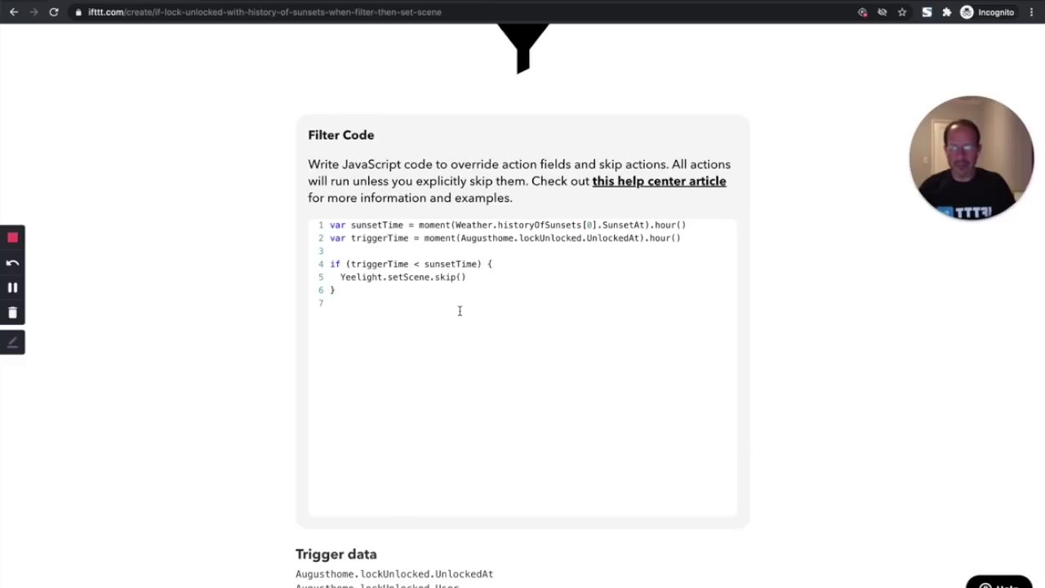
scroll(458, 346, down, 3)
scroll(457, 345, down, 3)
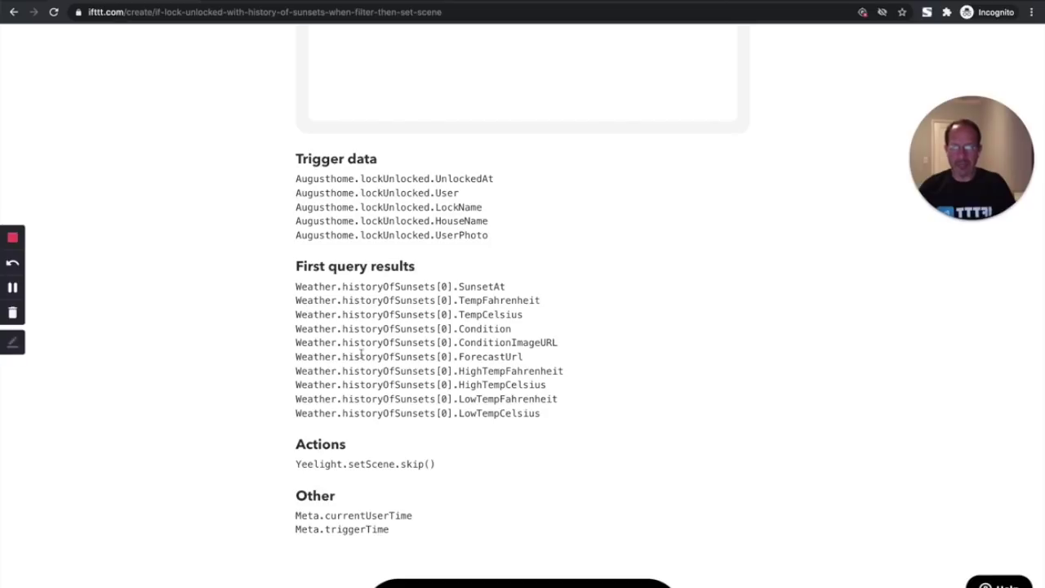
scroll(383, 450, down, 2)
scroll(383, 449, down, 3)
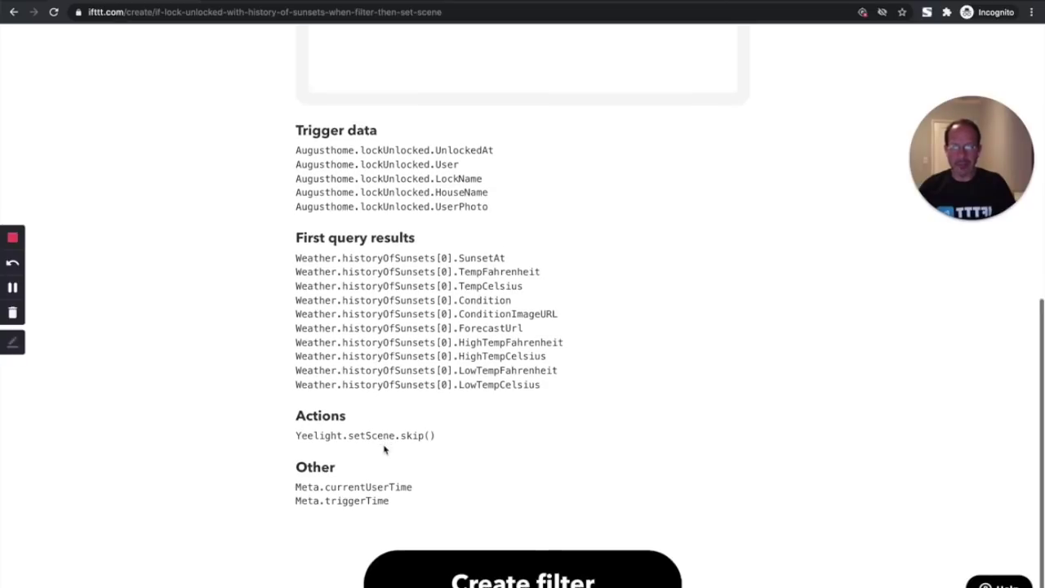
click(493, 548)
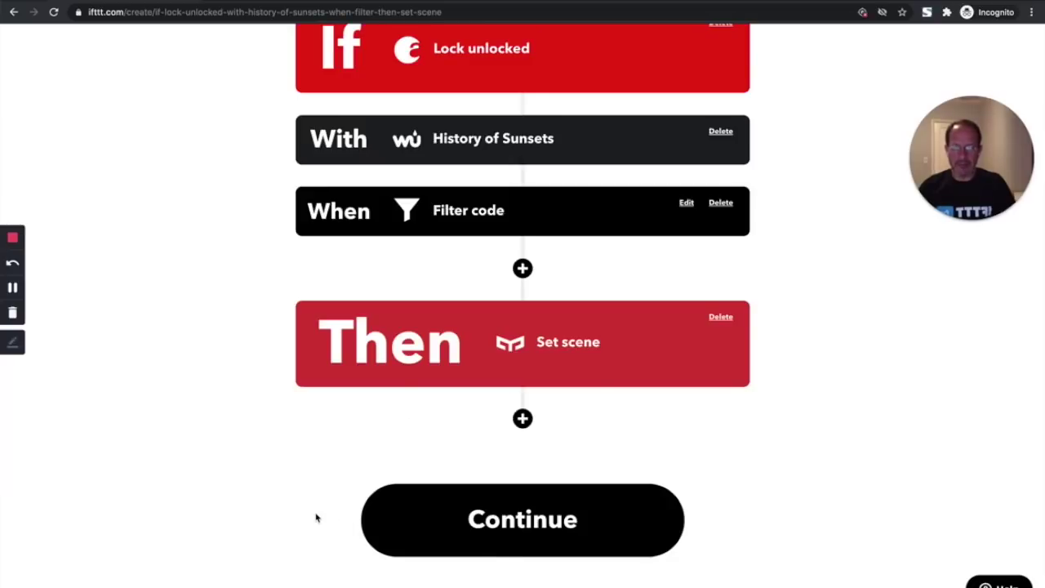
Scroll through the builder to review the Lock unlocked, Sunsets query, filter and Set scene steps
scroll(223, 418, up, 3)
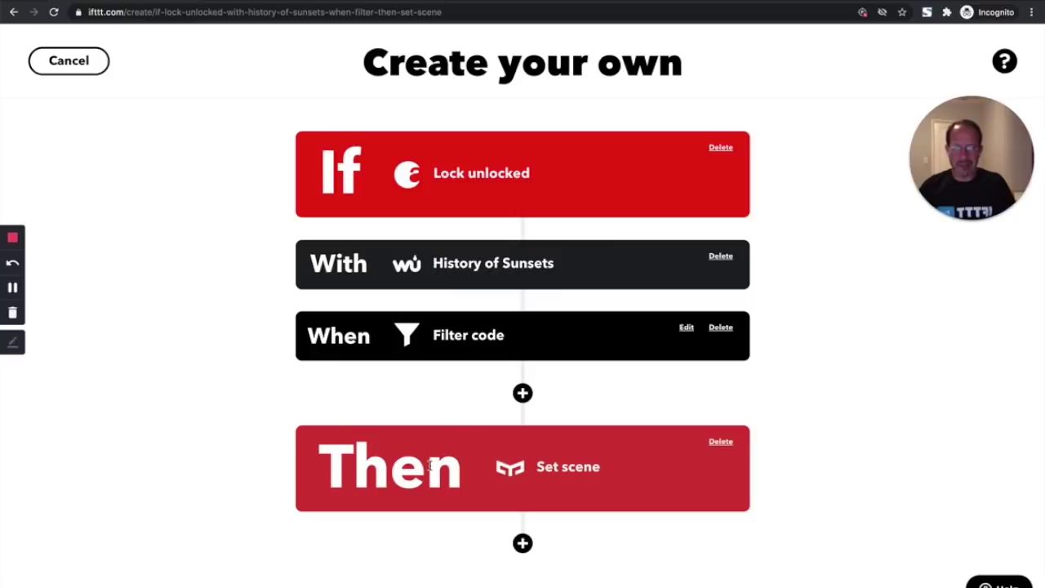
scroll(430, 464, down, 2)
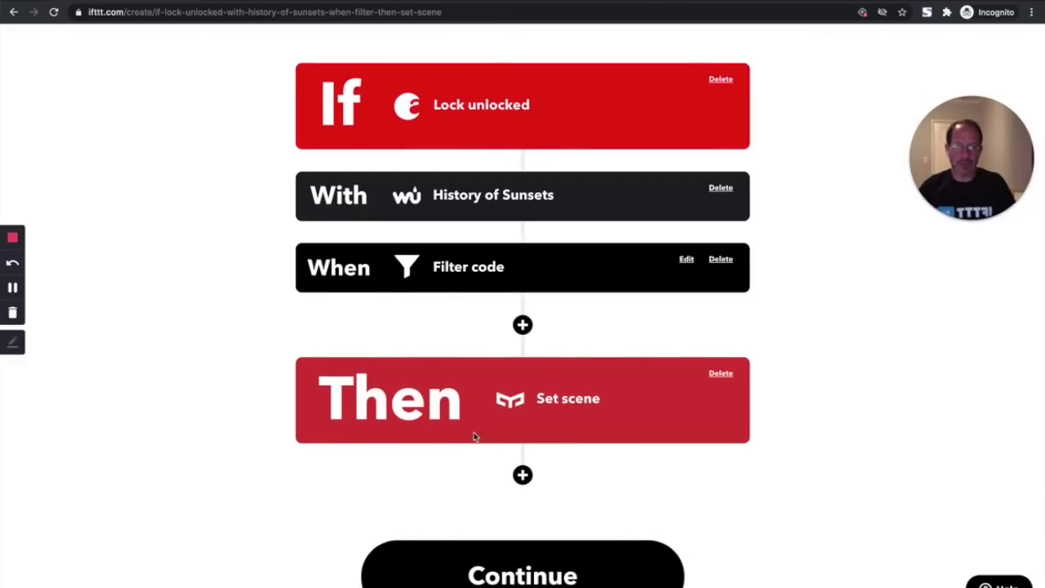
scroll(474, 436, down, 2)
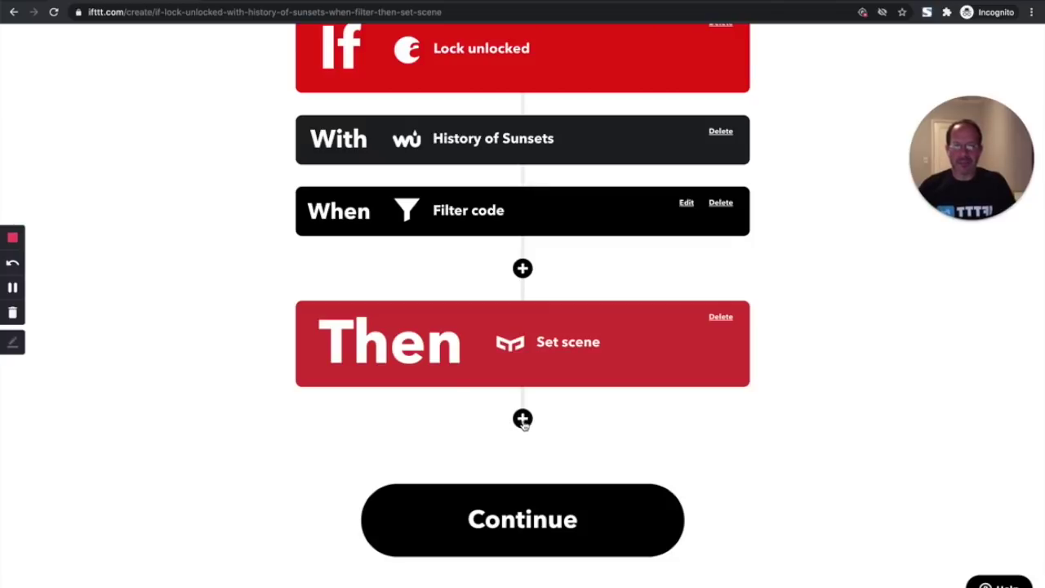
Add an Email 'Send me an email' action with subject 'August lock log for HouseName'
click(522, 419)
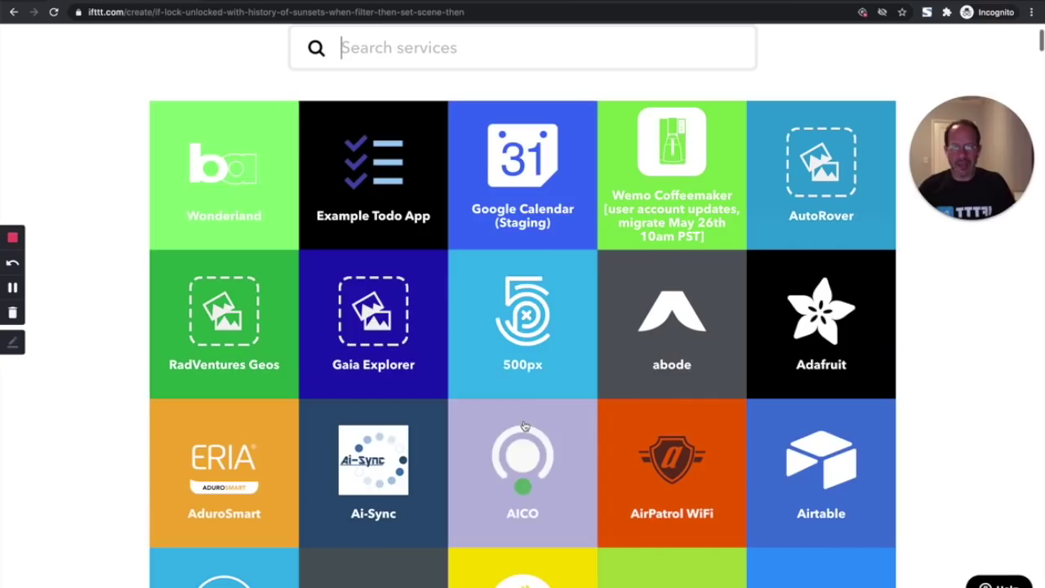
text(emi)
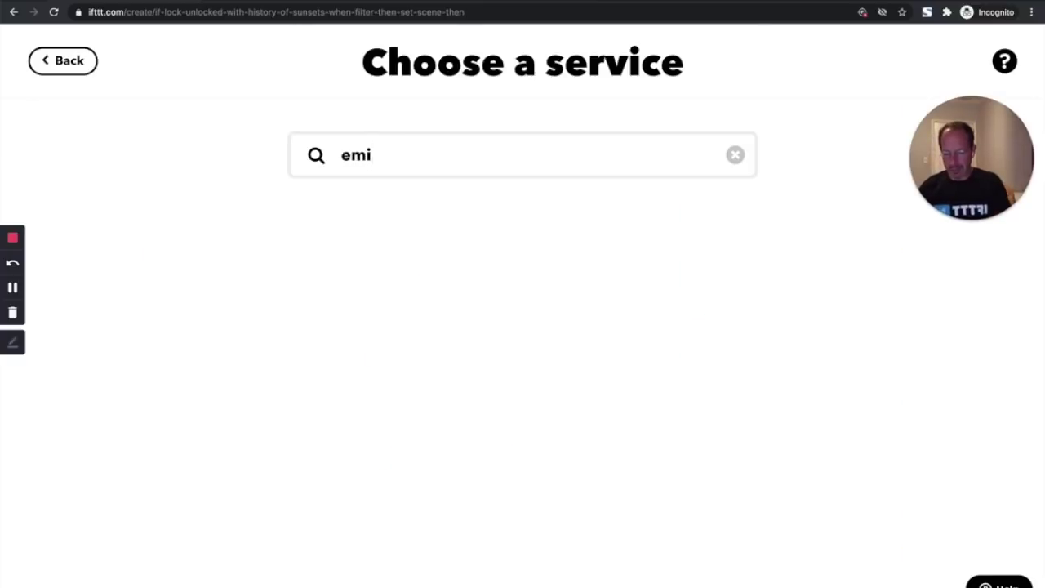
key(BackSpace)
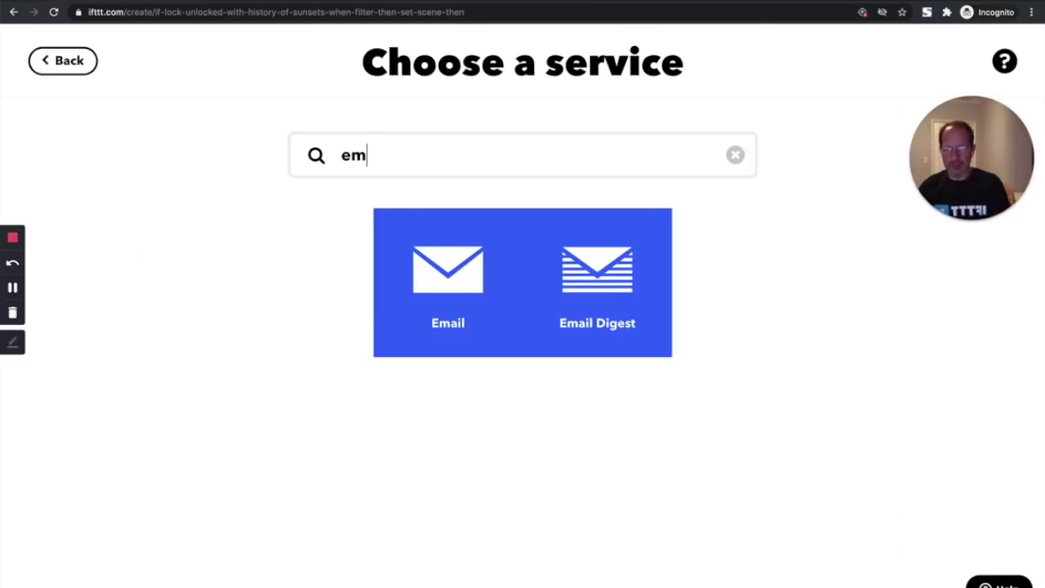
click(445, 276)
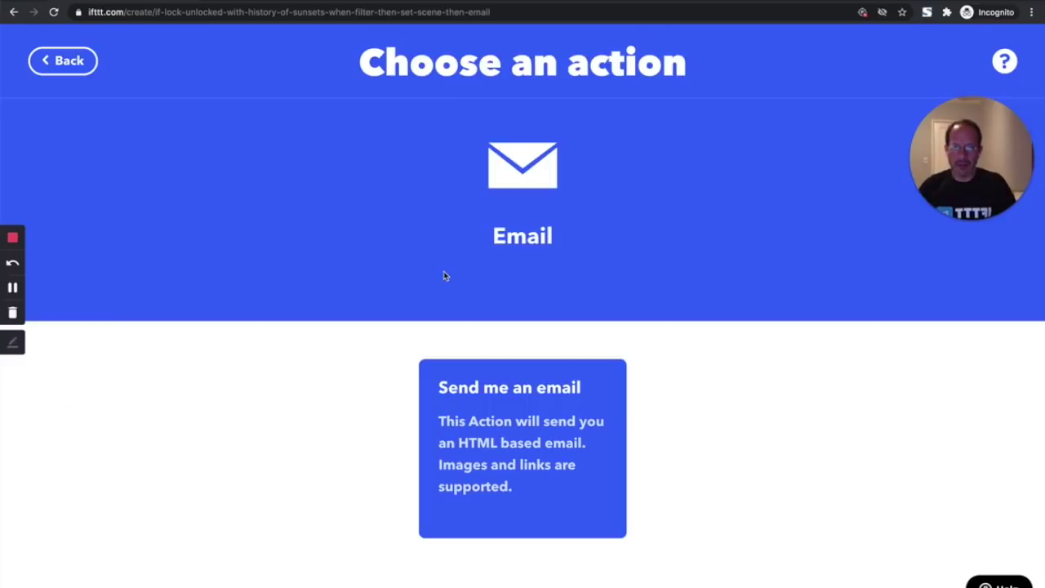
click(490, 428)
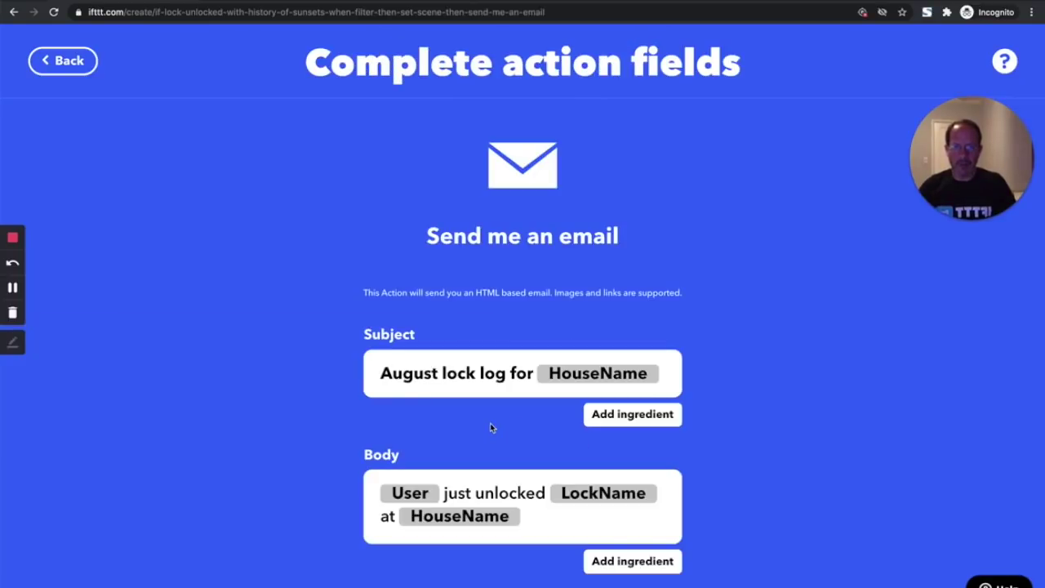
scroll(489, 433, down, 2)
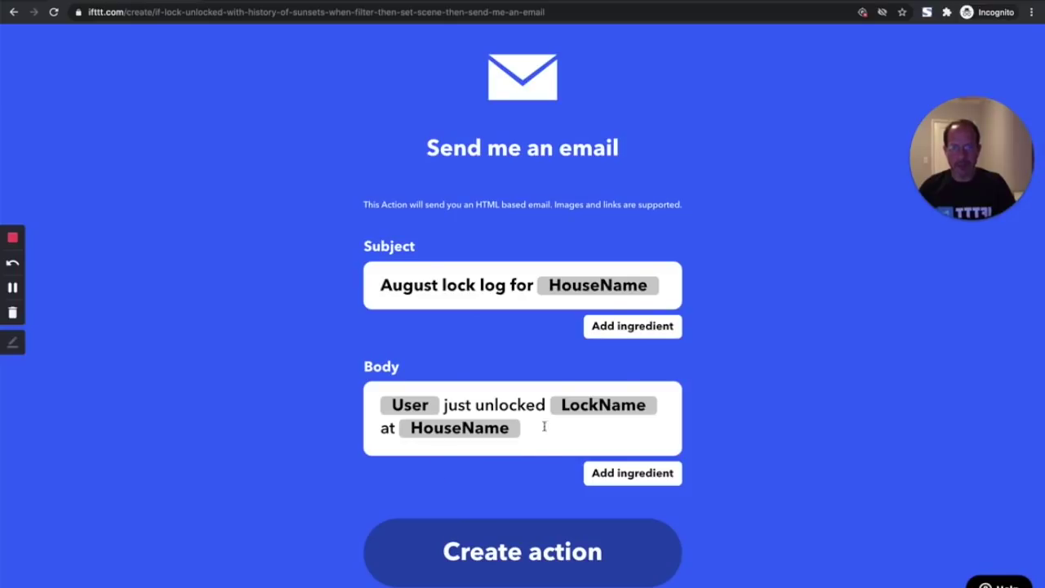
click(518, 563)
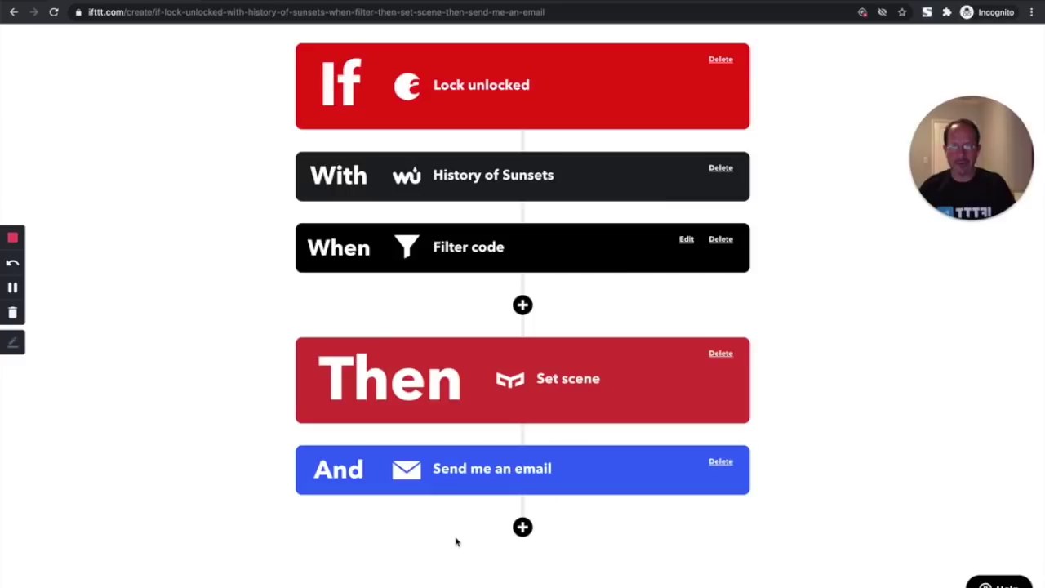
scroll(458, 543, up, 2)
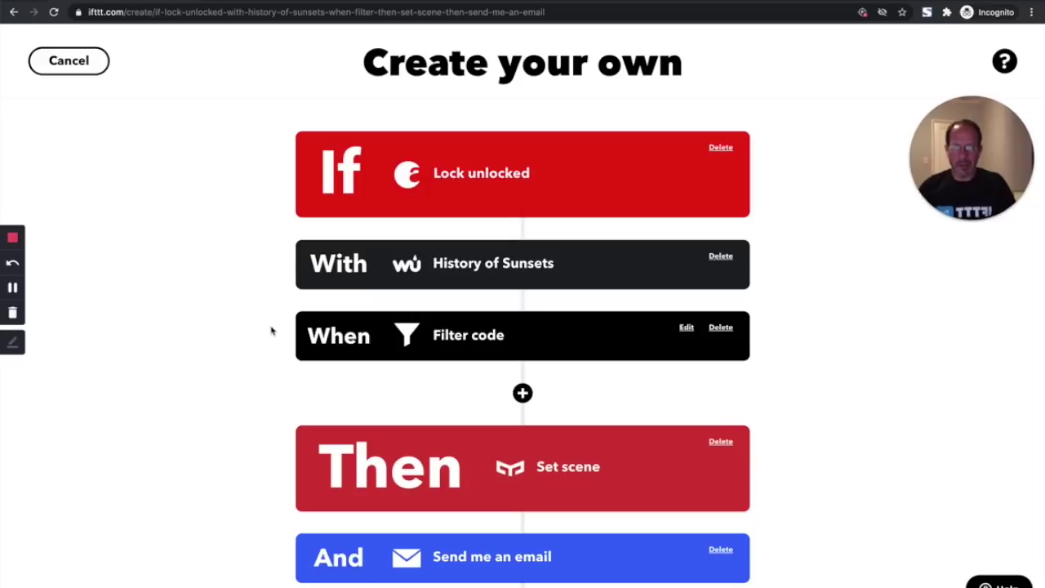
Continue from the applet builder to the Review and finish page
scroll(280, 408, down, 3)
scroll(490, 500, down, 1)
click(527, 521)
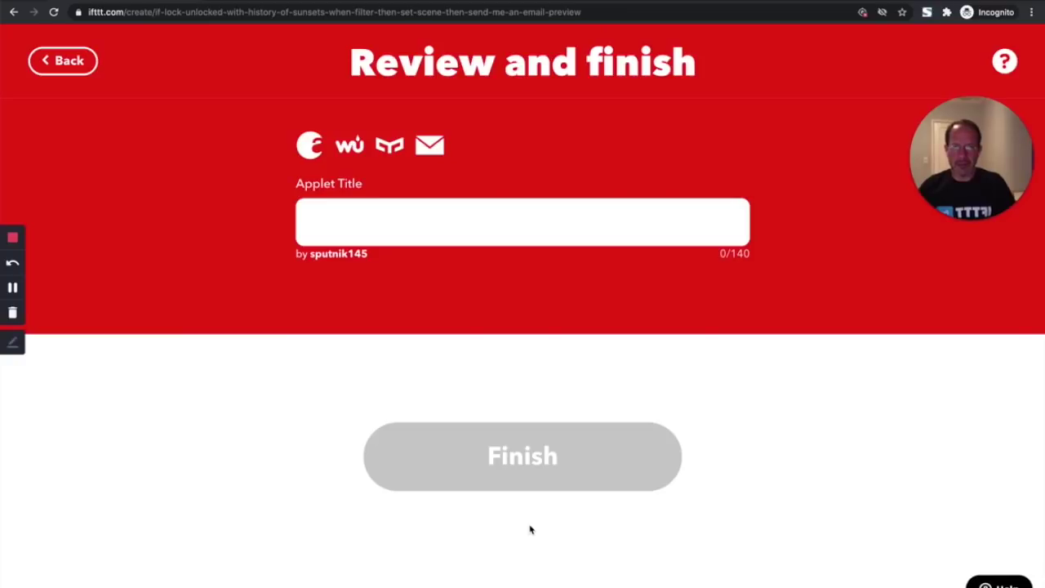
Title the applet 'Turn on the lights when I arrive home' and finish creating it
click(434, 233)
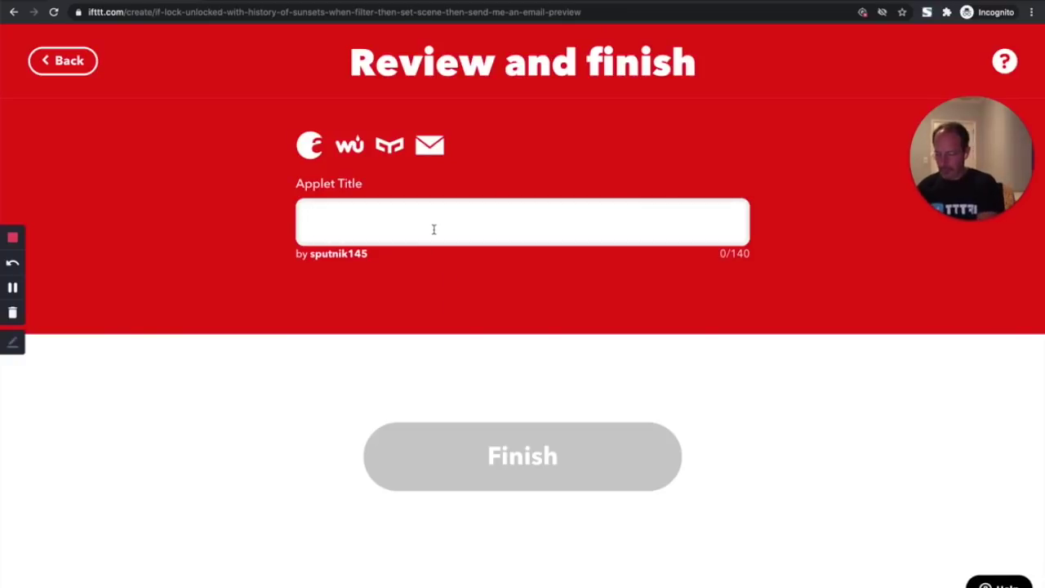
text(Turn on the lights when I arrive home)
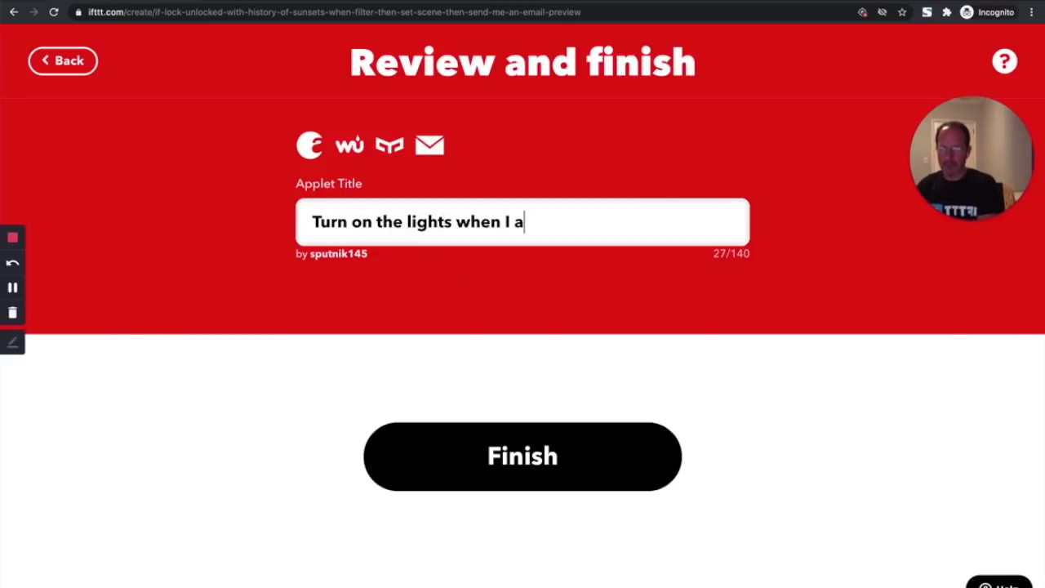
click(510, 462)
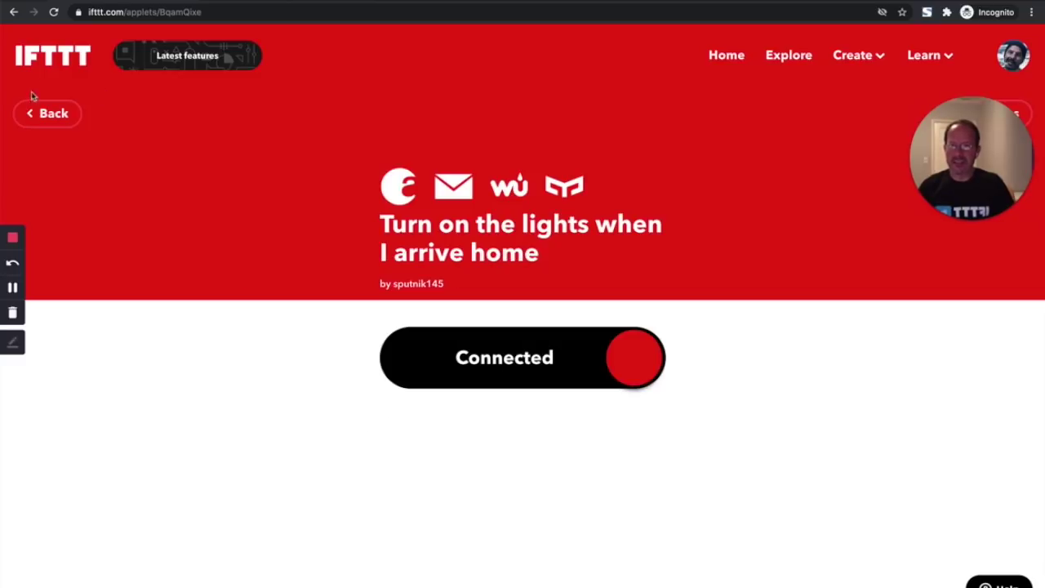
click(40, 113)
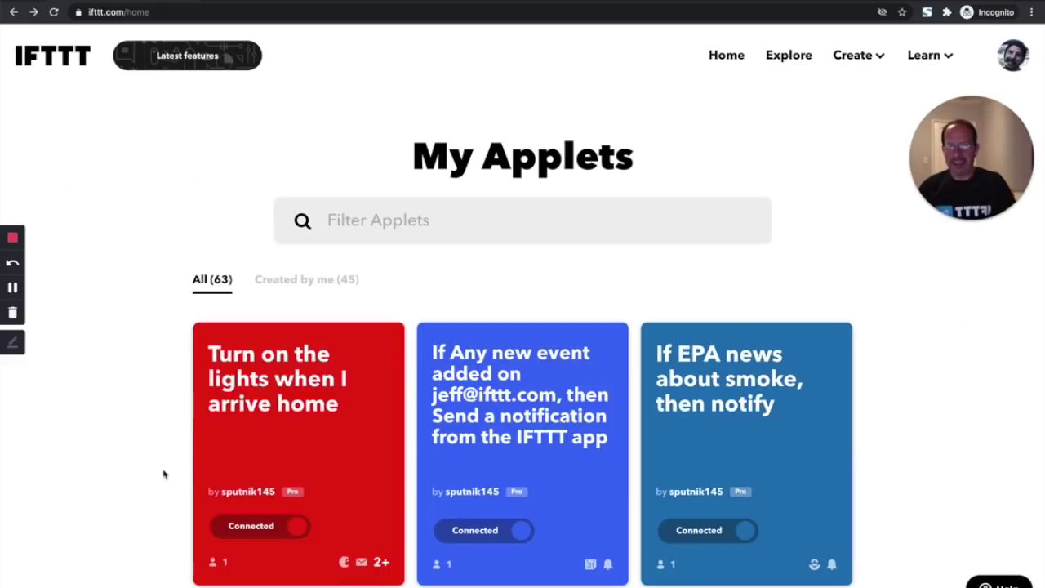
Scroll My Applets to view the new 'Turn on the lights when I arrive home' card marked Connected
scroll(155, 490, down, 1)
scroll(156, 490, down, 1)
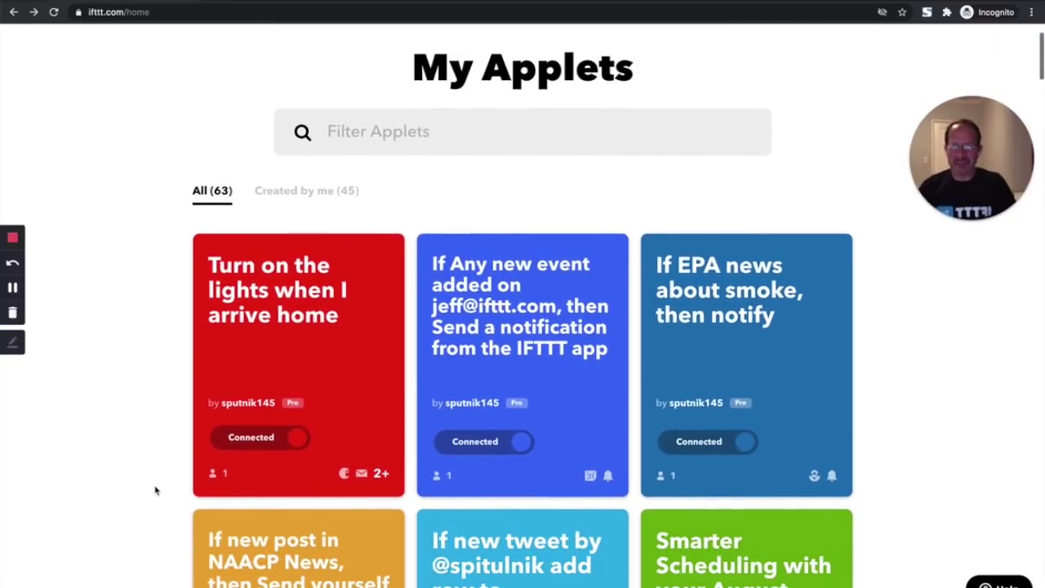